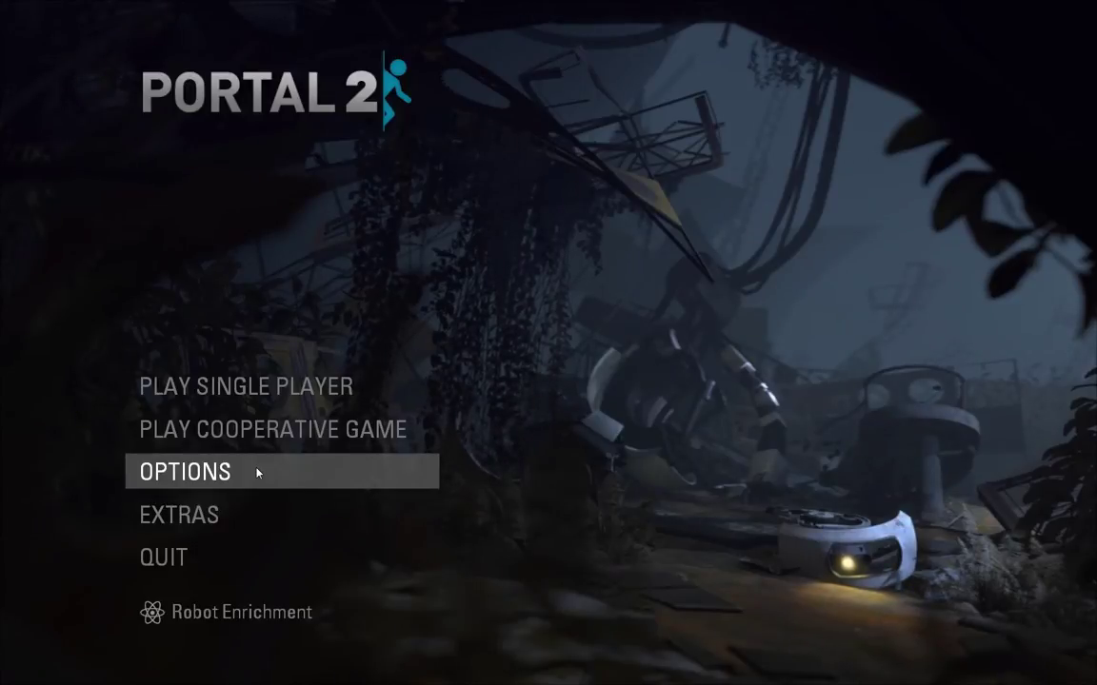
# Check in the keyboard and mouse options that the developer console is allowed, and return to the main menu.
pyautogui.click(257, 474)
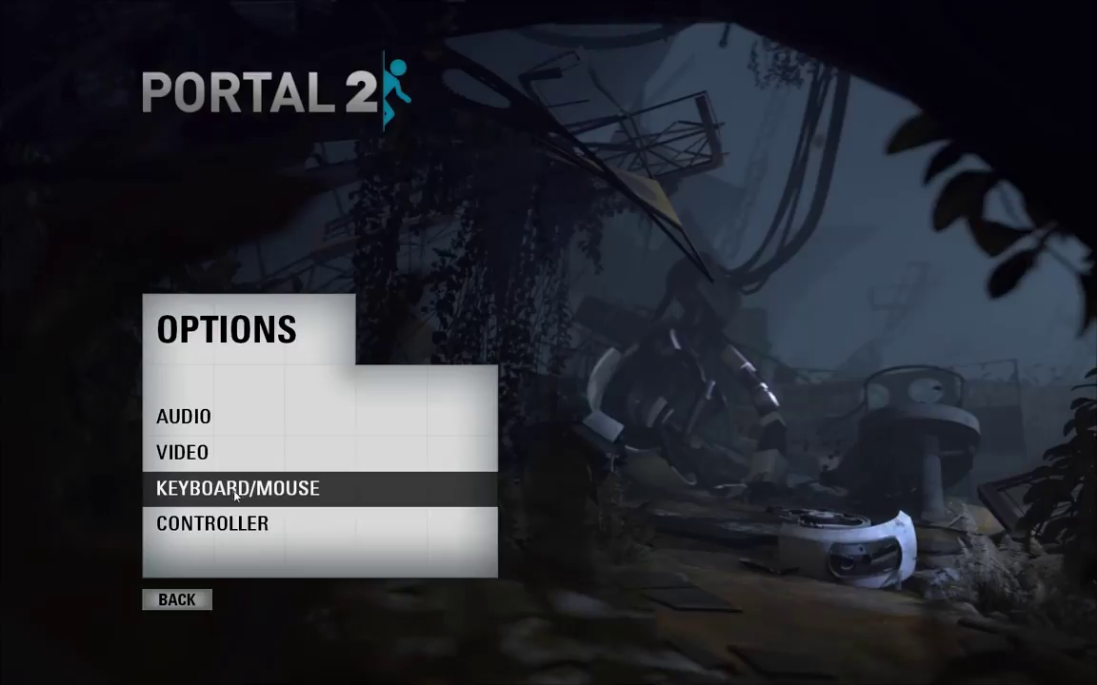
pyautogui.click(243, 492)
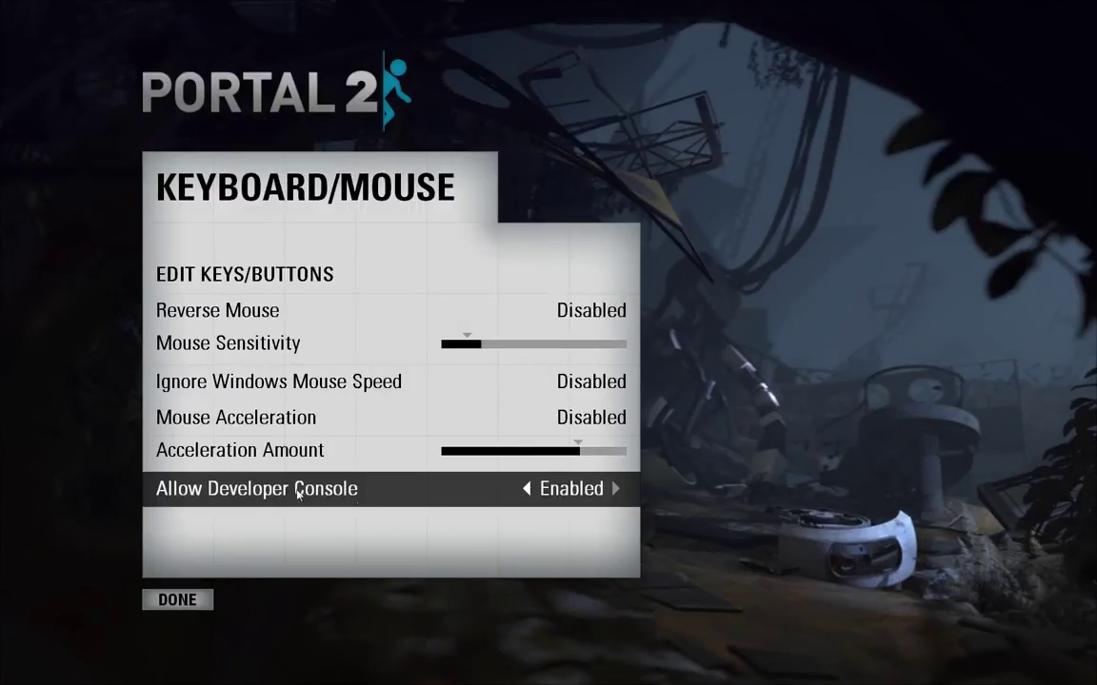
pyautogui.click(177, 600)
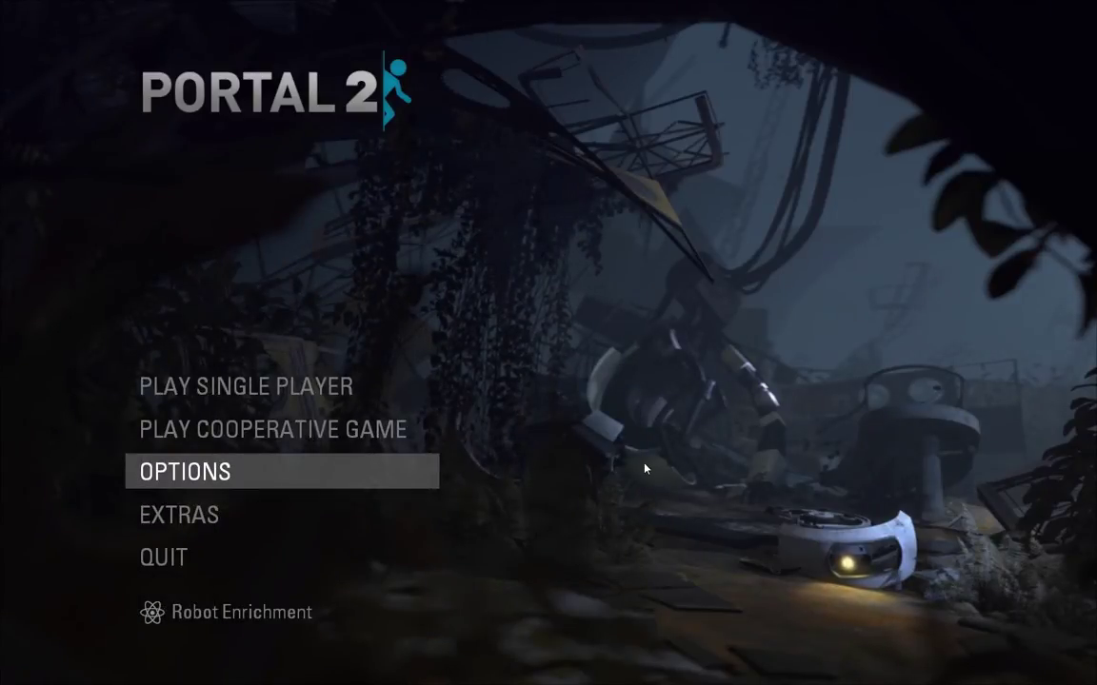
# Open the developer console and load the split-screen co-op map with the command ss_map mp_coop_start.
pyautogui.press('`')
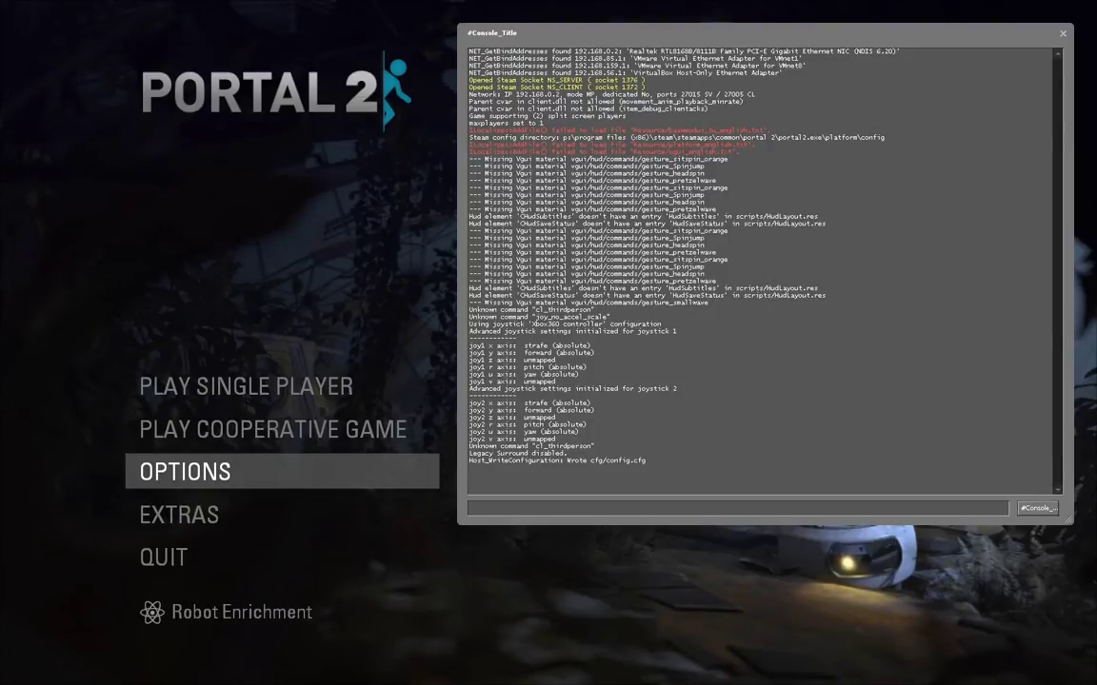
pyautogui.write('ss_map')
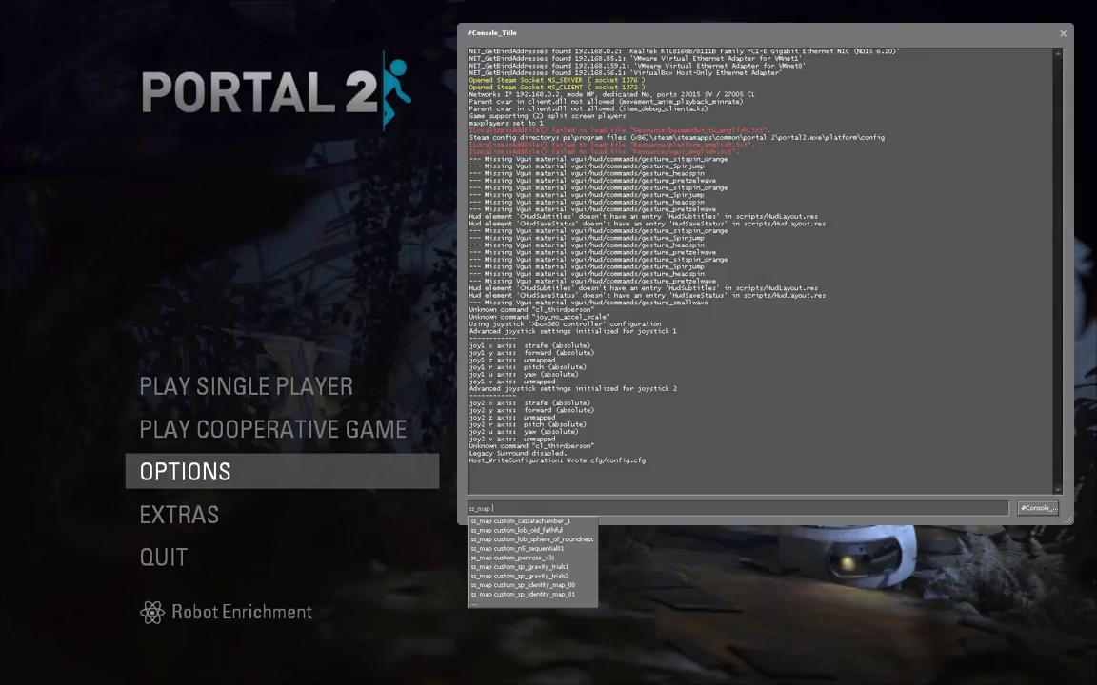
pyautogui.write('mp_')
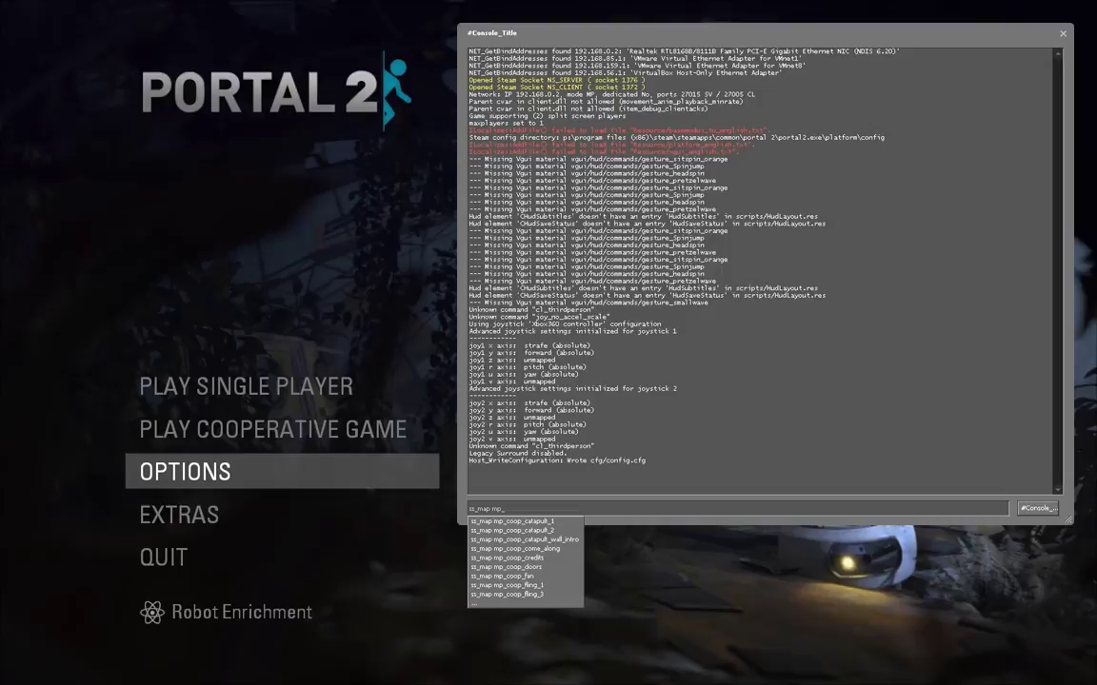
pyautogui.write('coop_sta')
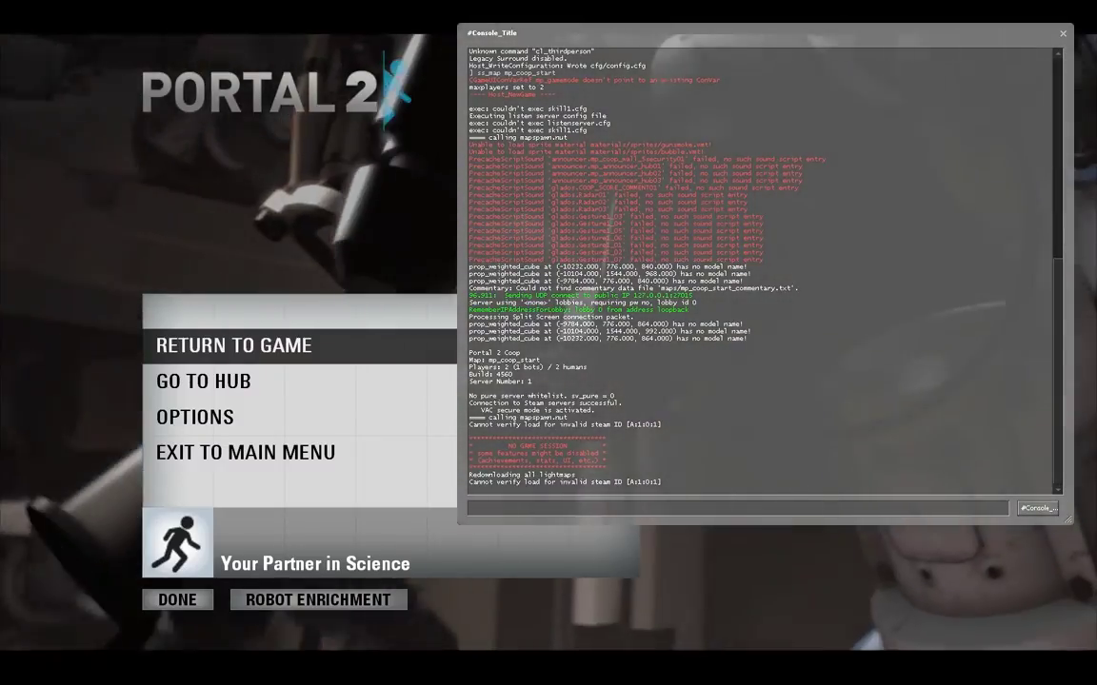
pyautogui.write('ss_')
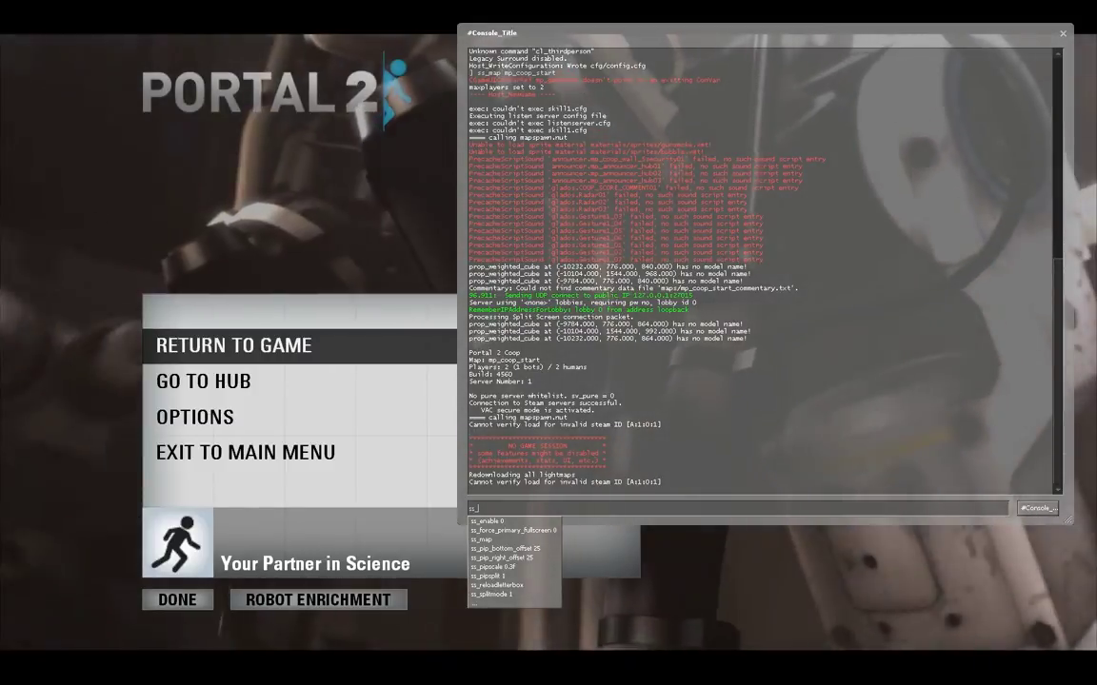
pyautogui.write('splitmode ')
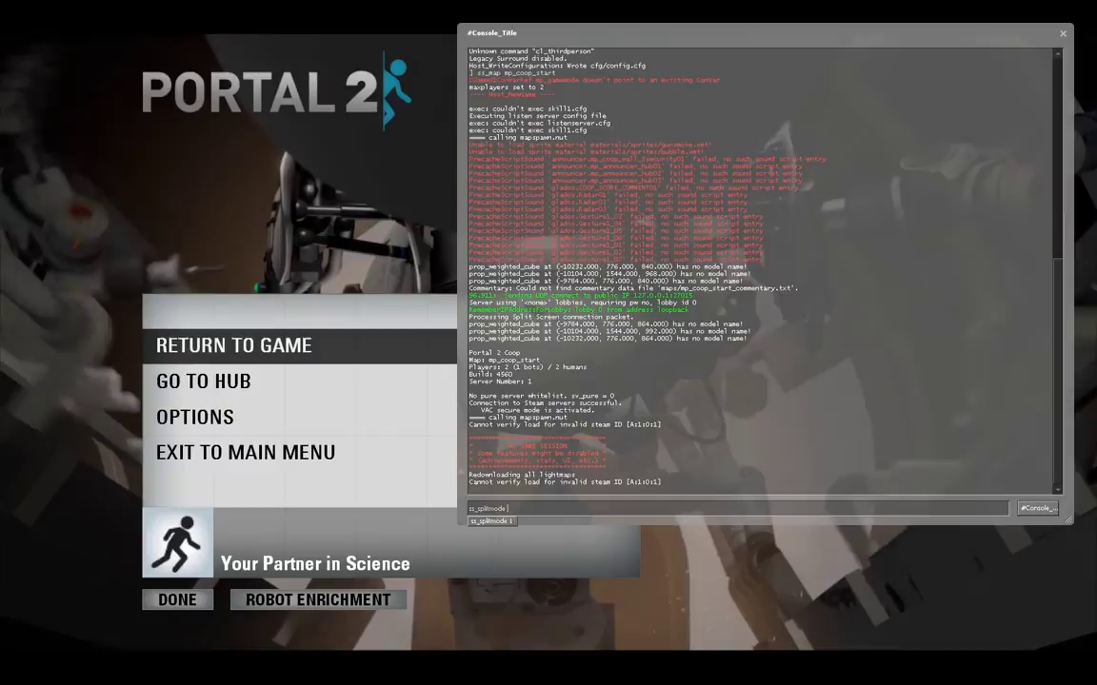
pyautogui.write('0')
pyautogui.press('BackSpace')
pyautogui.write('0')
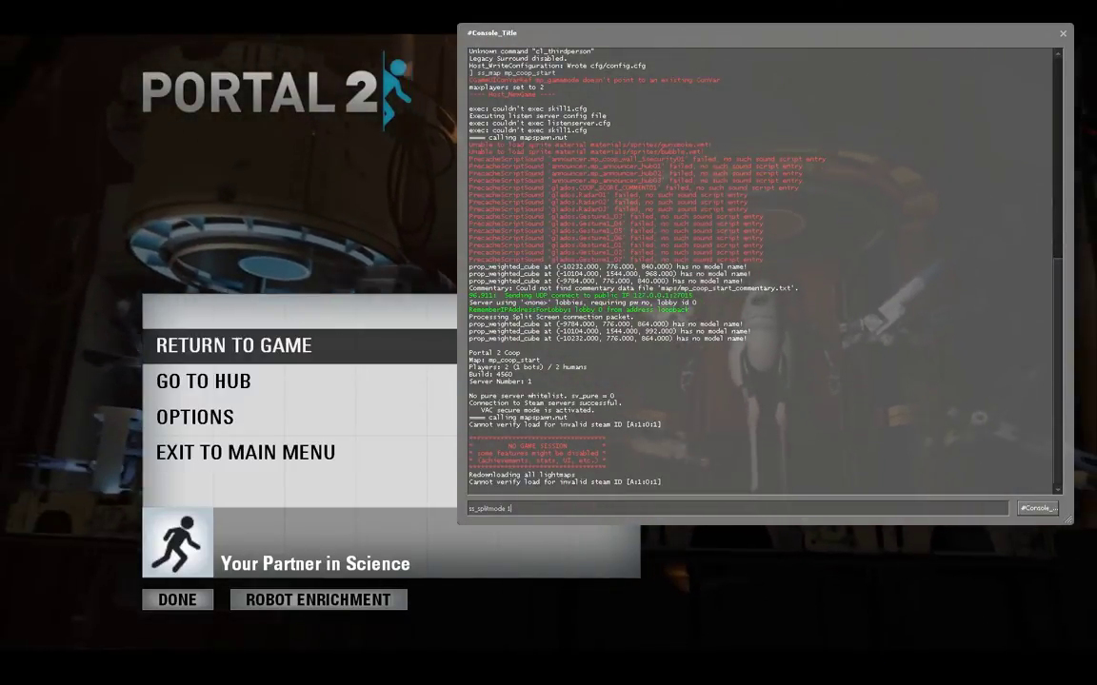
pyautogui.press('BackSpace')
pyautogui.write('1')
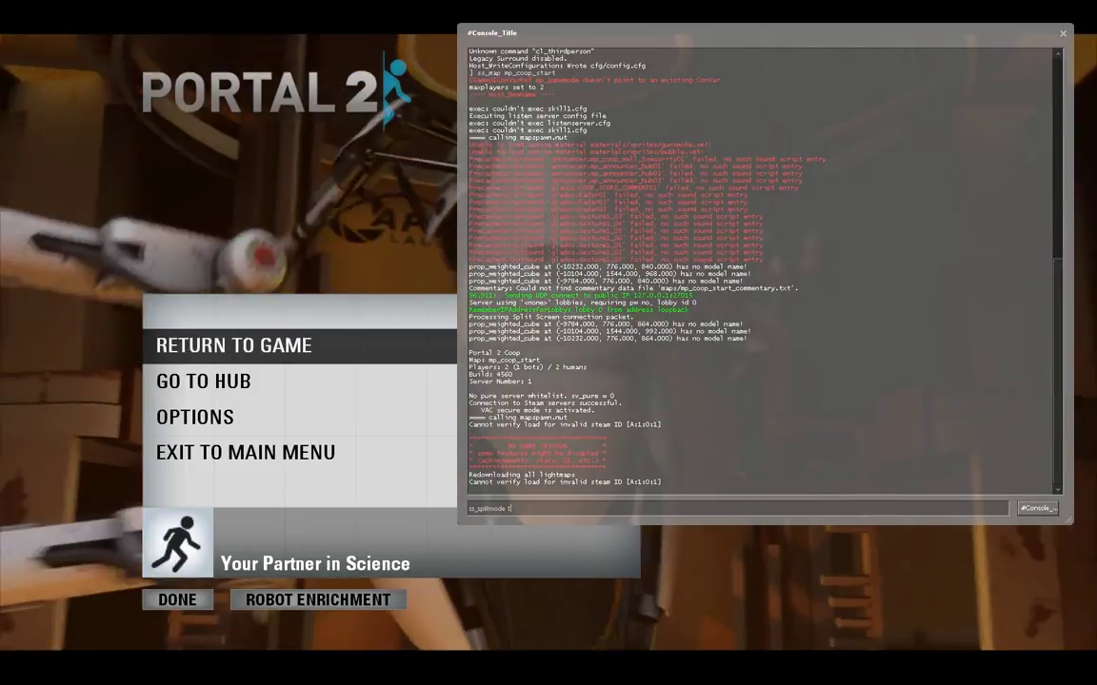
pyautogui.press('BackSpace')
pyautogui.press('BackSpace')
pyautogui.press('BackSpace')
pyautogui.press('BackSpace')
pyautogui.press('BackSpace')
pyautogui.press('BackSpace')
pyautogui.press('BackSpace')
pyautogui.press('BackSpace')
pyautogui.press('BackSpace')
pyautogui.press('BackSpace')
pyautogui.press('BackSpace')
pyautogui.press('BackSpace')
pyautogui.press('BackSpace')
pyautogui.press('BackSpace')
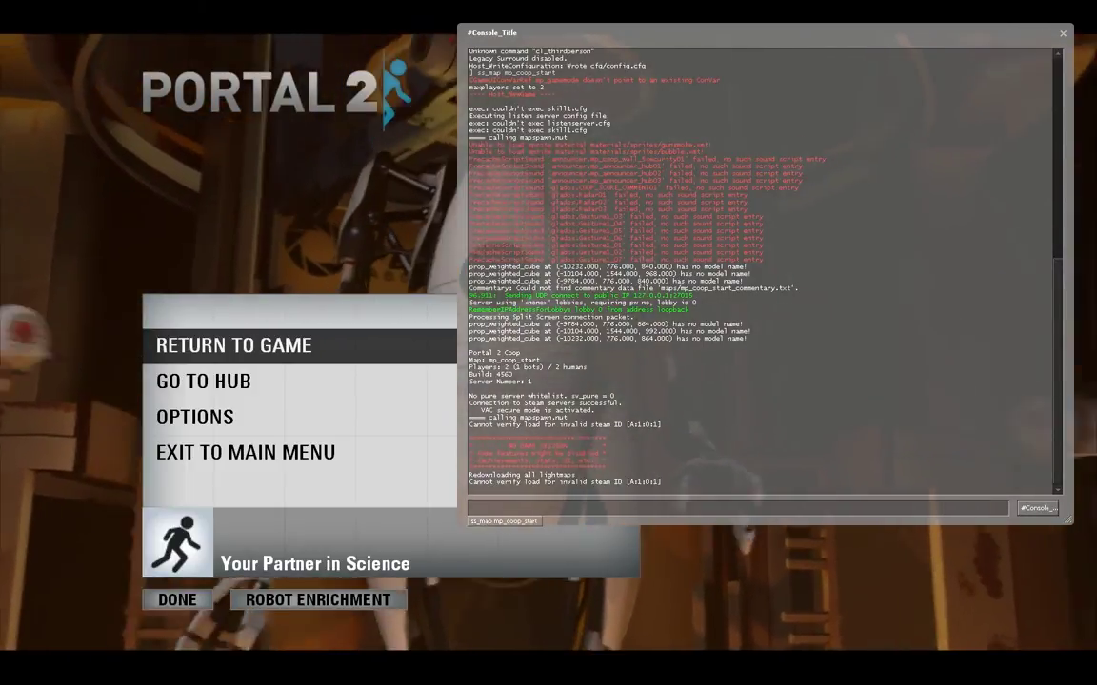
# Enable cheats on the server by running sv_cheats 1 in the console.
pyautogui.write('svr')
pyautogui.press('BackSpace')
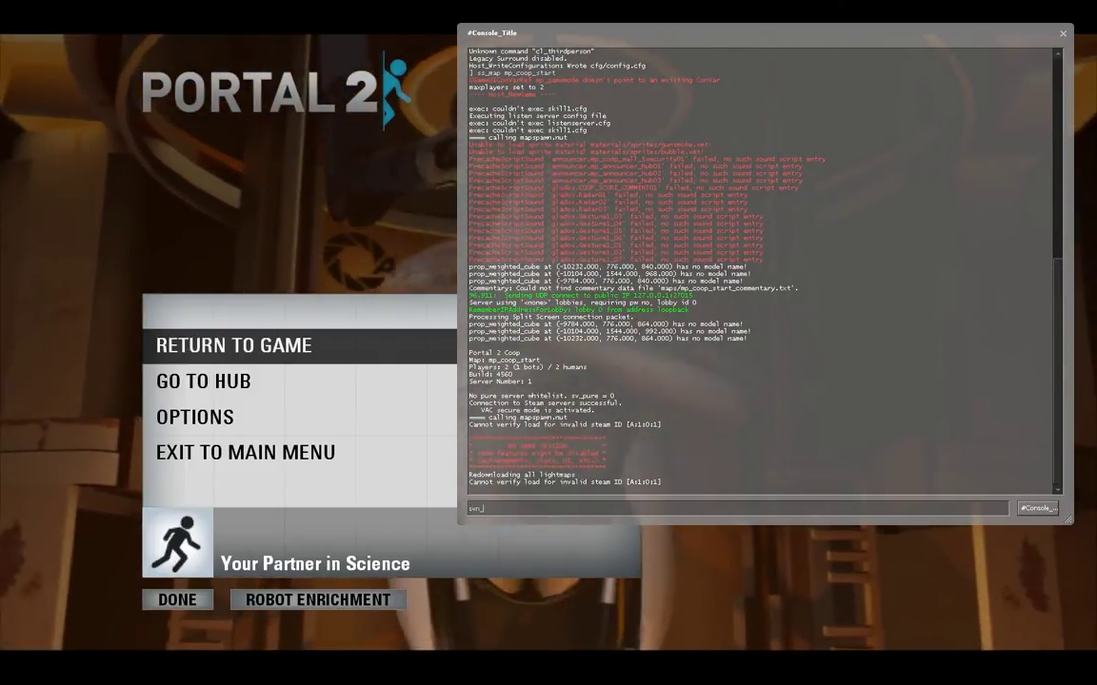
pyautogui.write('_ch')
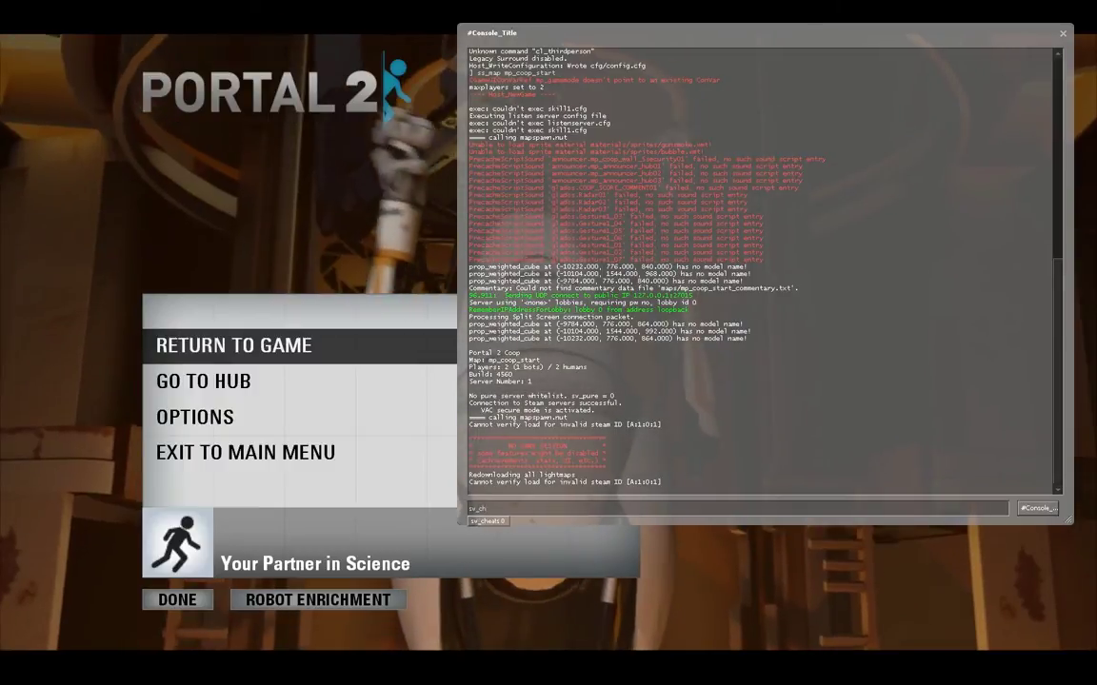
pyautogui.write('eats ')
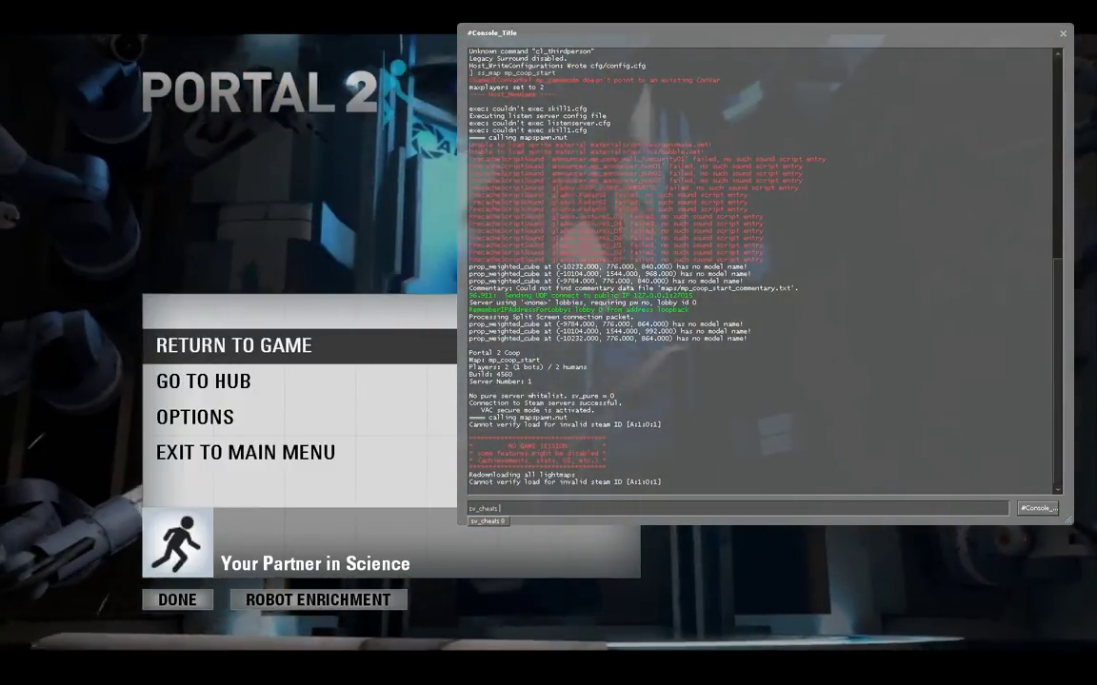
pyautogui.write('1')
pyautogui.press('Return')
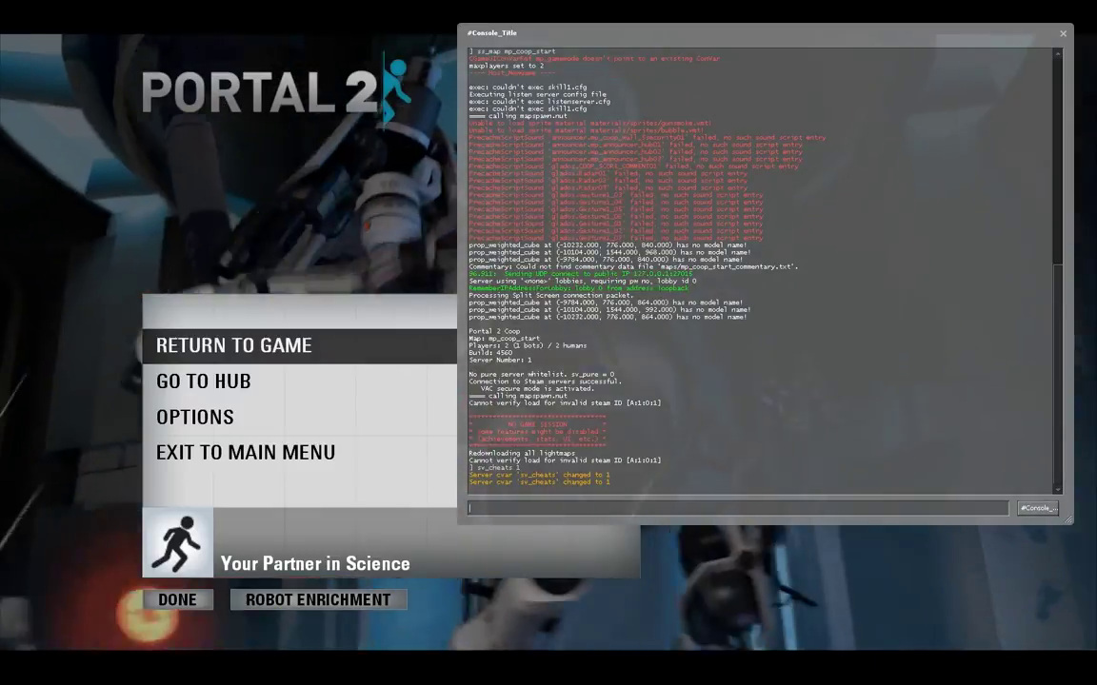
# Bind the J key to toggle control between the two players with bindtoggle "j" in_forceuser.
pyautogui.write('bindtoggle "')
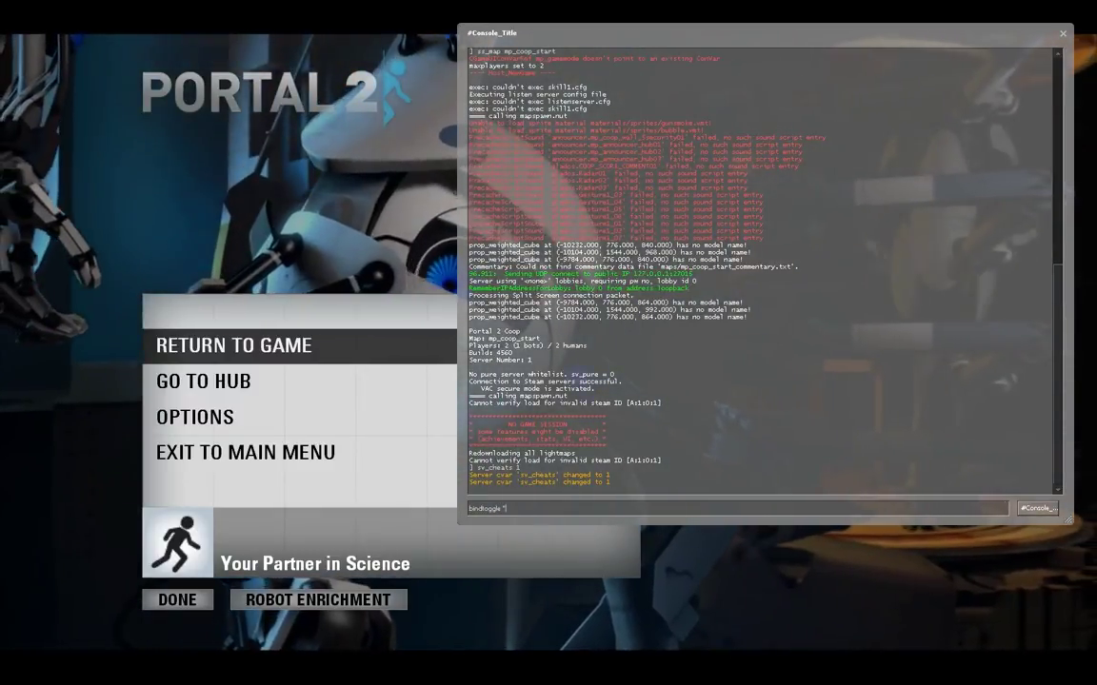
pyautogui.write('j" in_forceuser')
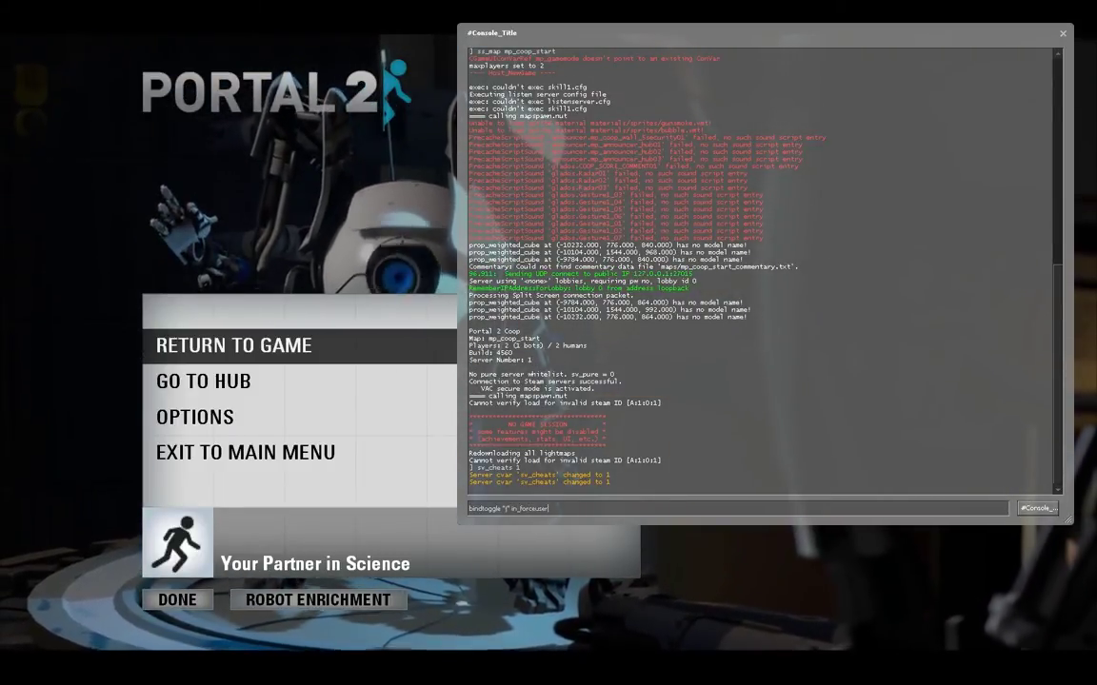
pyautogui.press('Return')
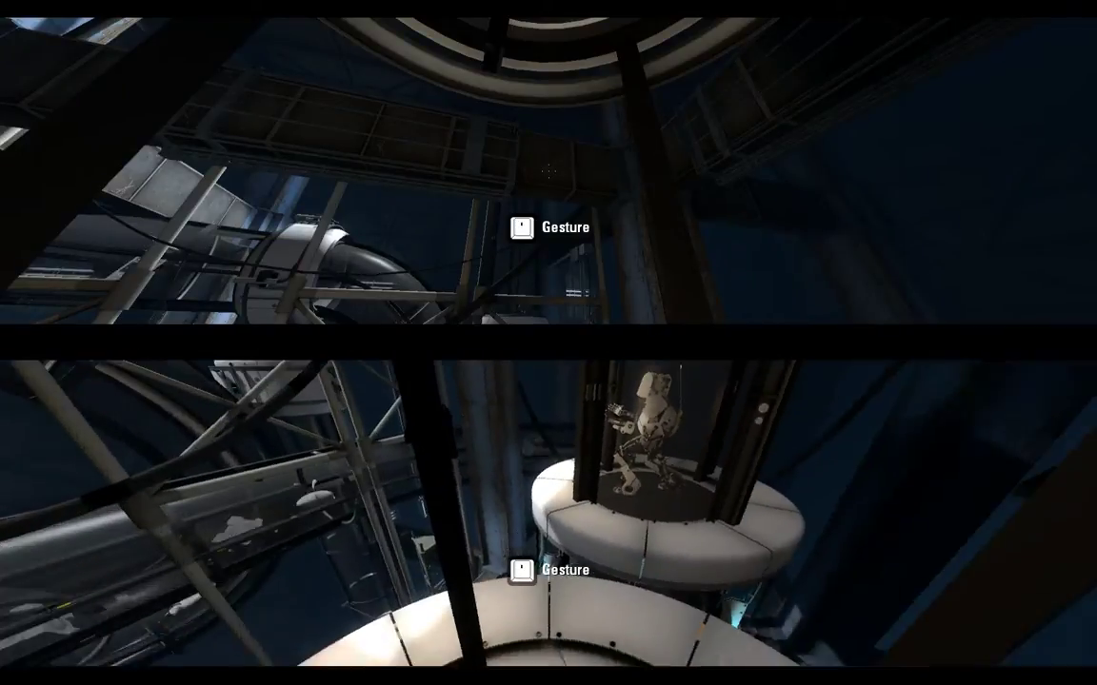
# Bring up the gesture wheel for one split-screen player and then for the other, switching control between them.
pyautogui.press('f')
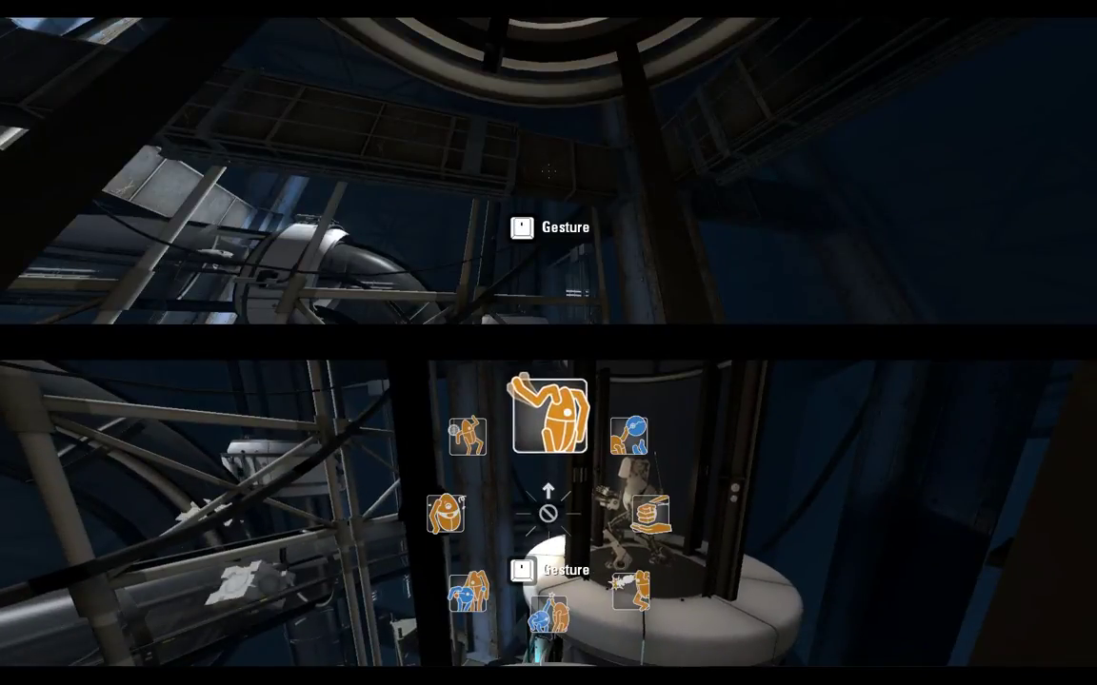
pyautogui.press('f')
pyautogui.press('f')
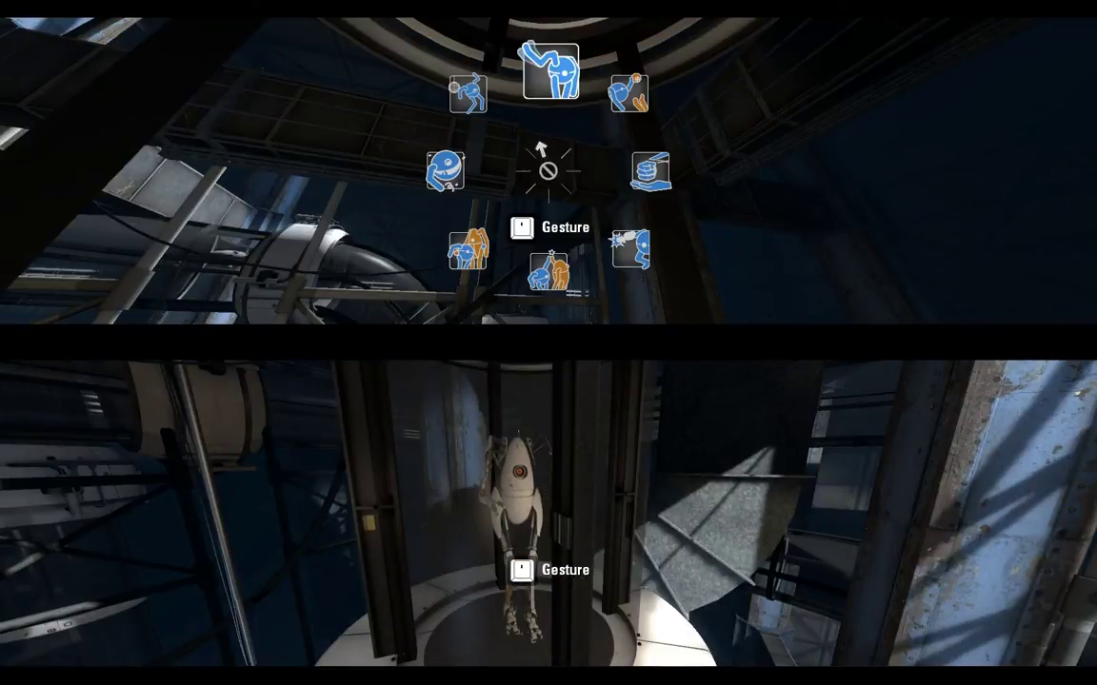